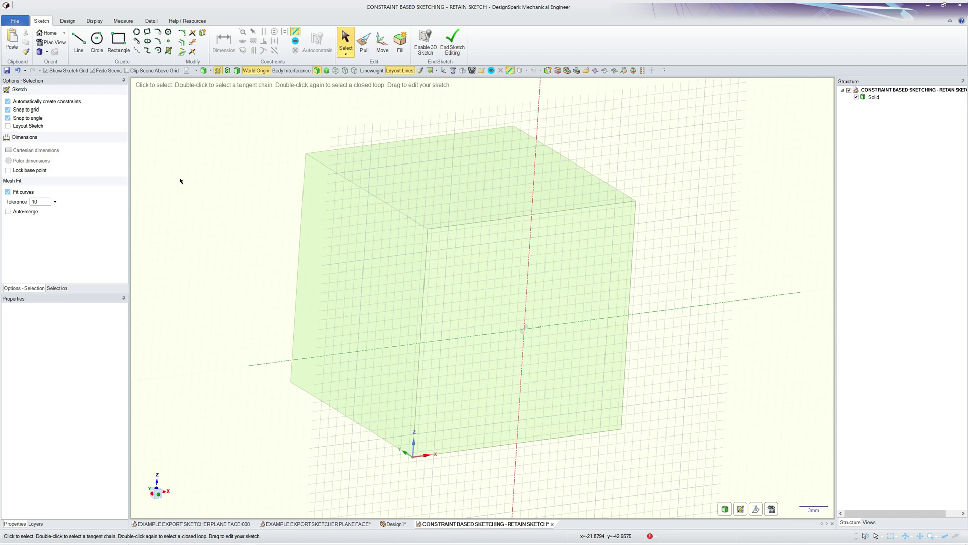
Set the sketch axis running across the block's front face as the mirror line.
left_click(8, 126)
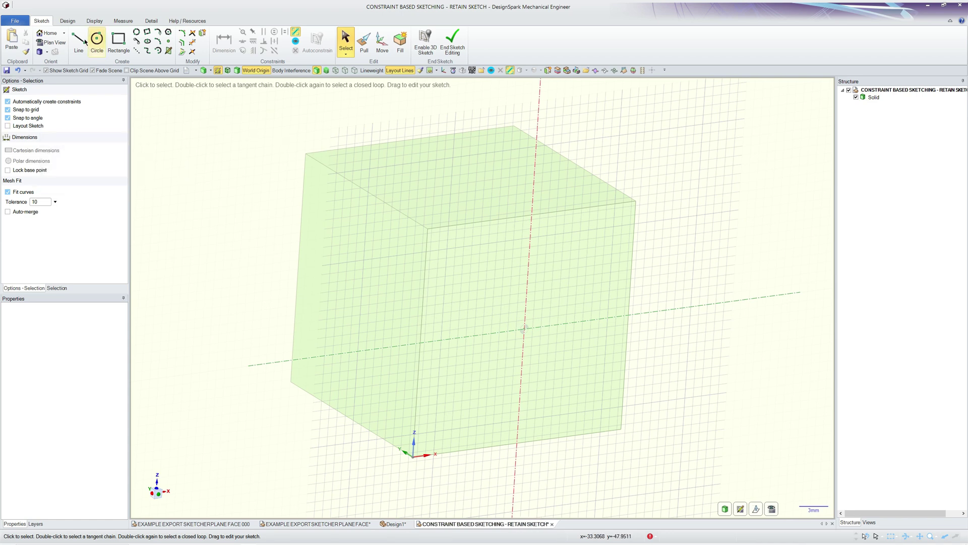
right_click(482, 335)
left_click(516, 348)
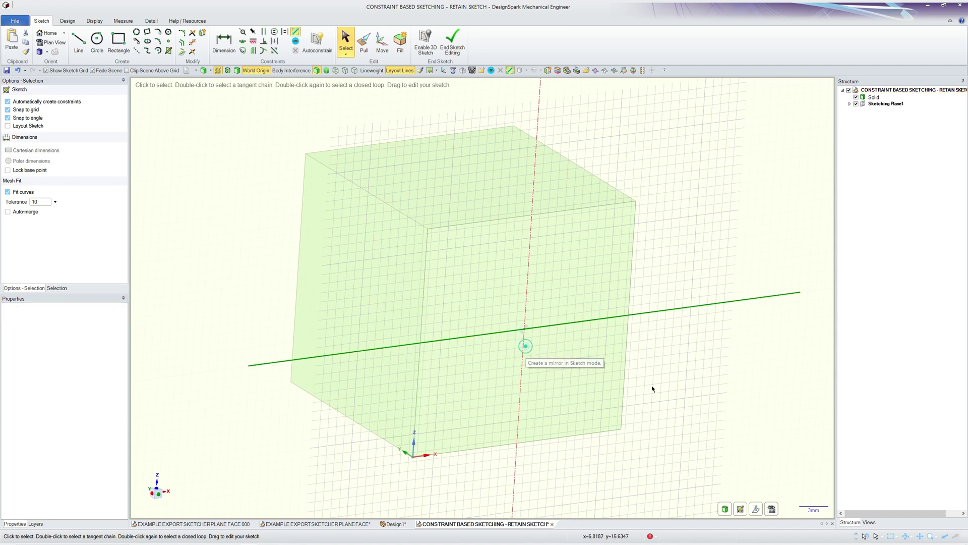
Draw three mirrored lines forming a closed hourglass: an 8 mm side at 60°, a 12 mm outer edge and a side returning to the mirror line.
left_click(84, 42)
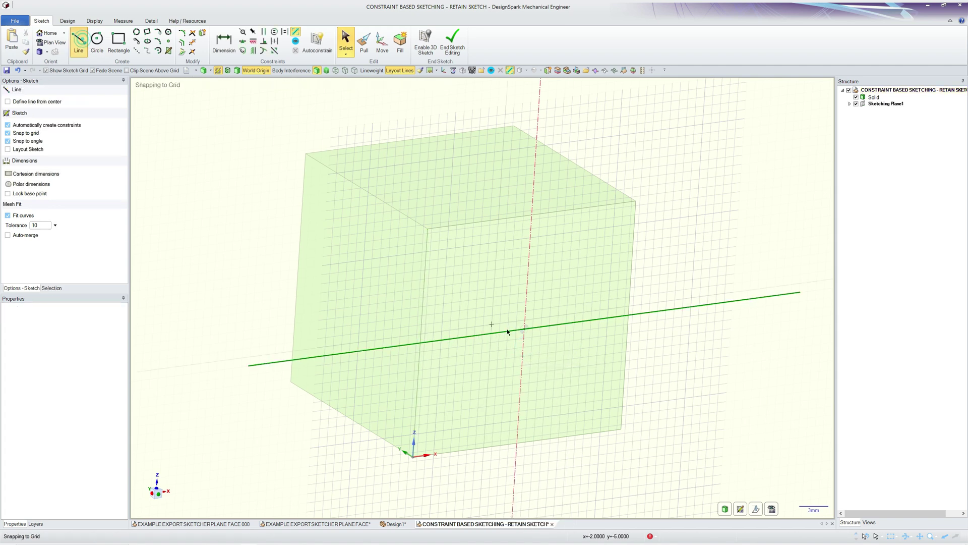
left_click(499, 333)
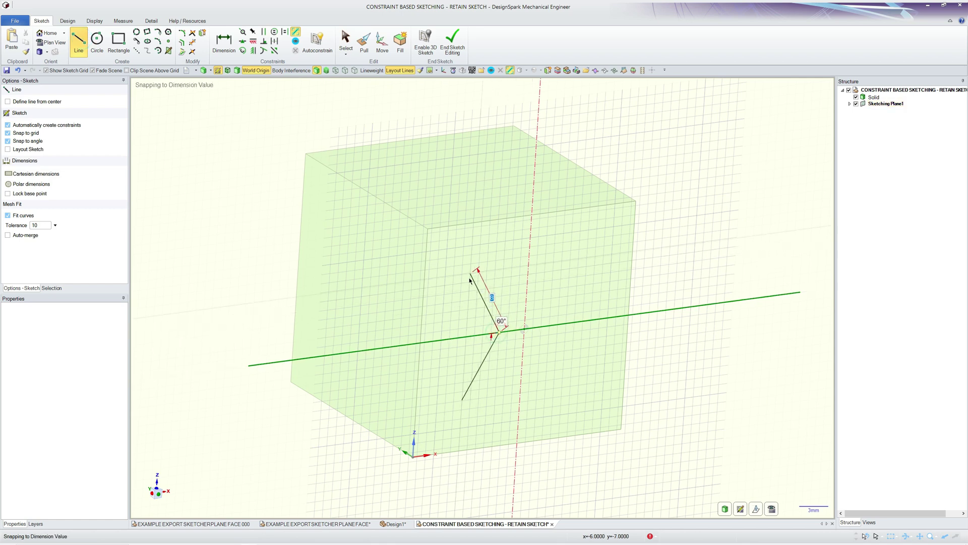
left_click(471, 275)
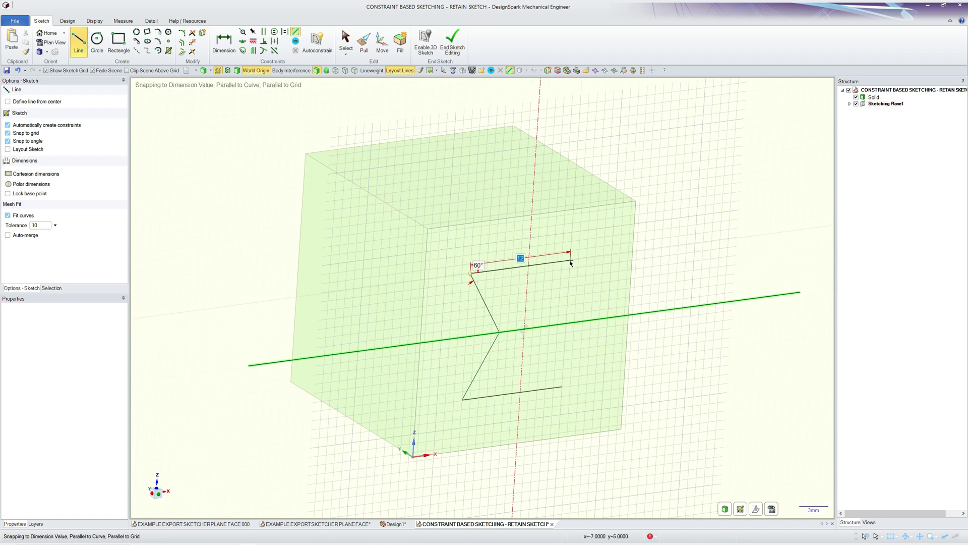
left_click(571, 261)
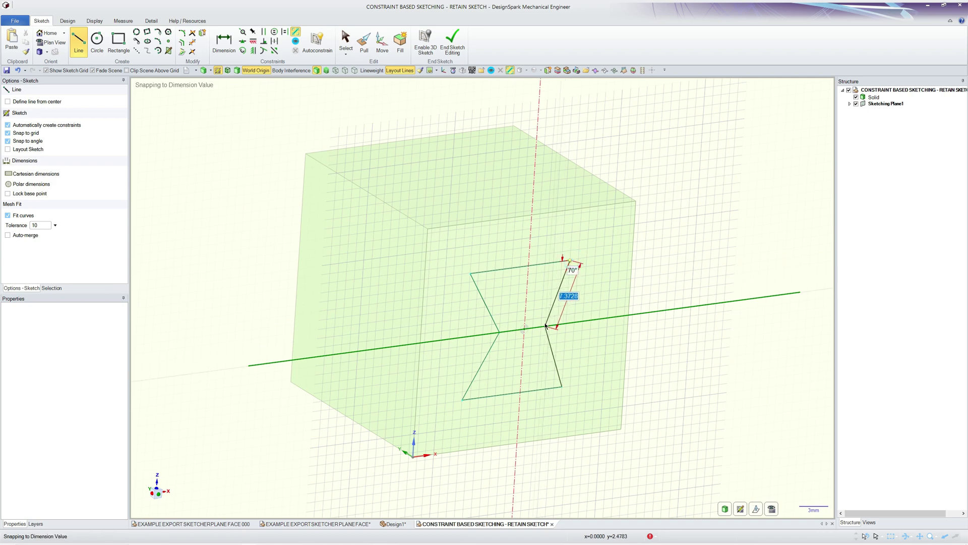
left_click(540, 329)
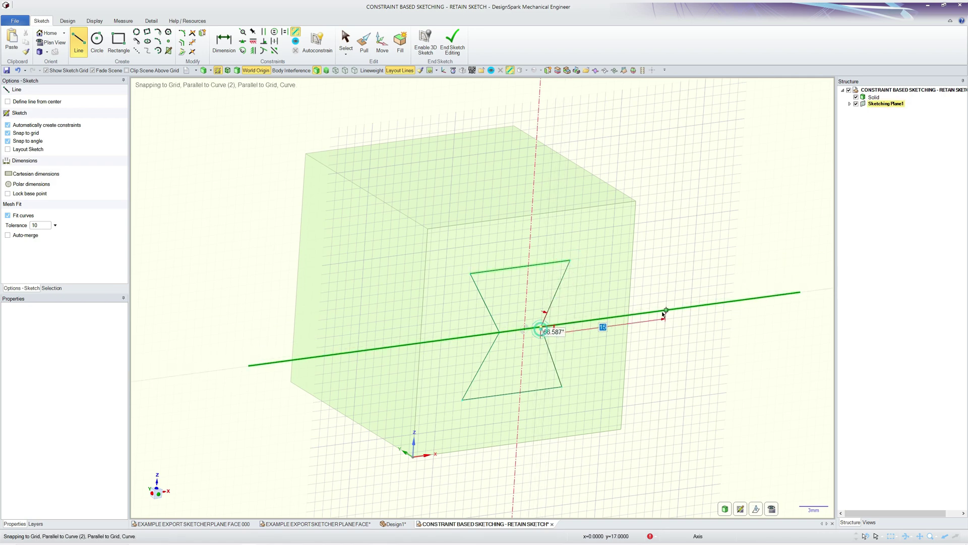
scroll(598, 161, "down", 3)
scroll(648, 303, "up", 3)
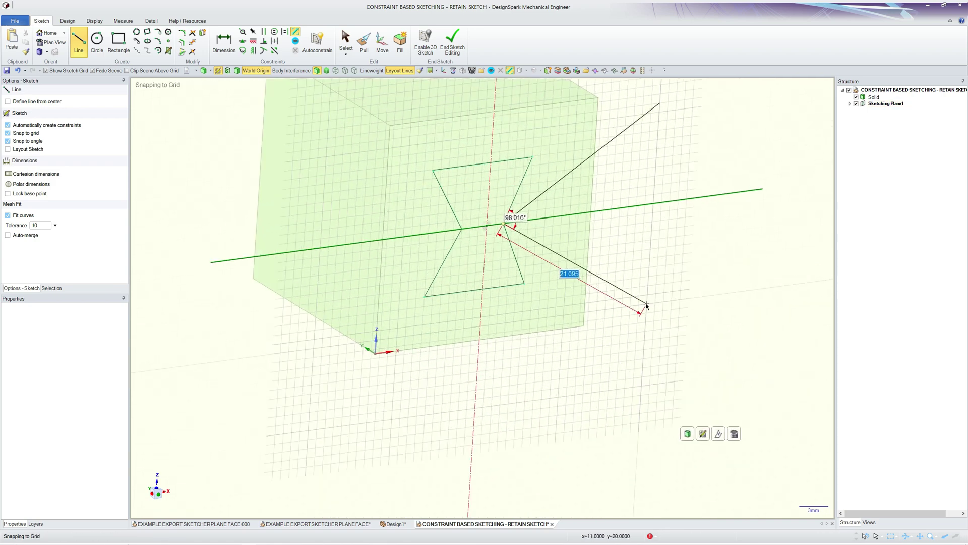
key("Escape")
key("Escape")
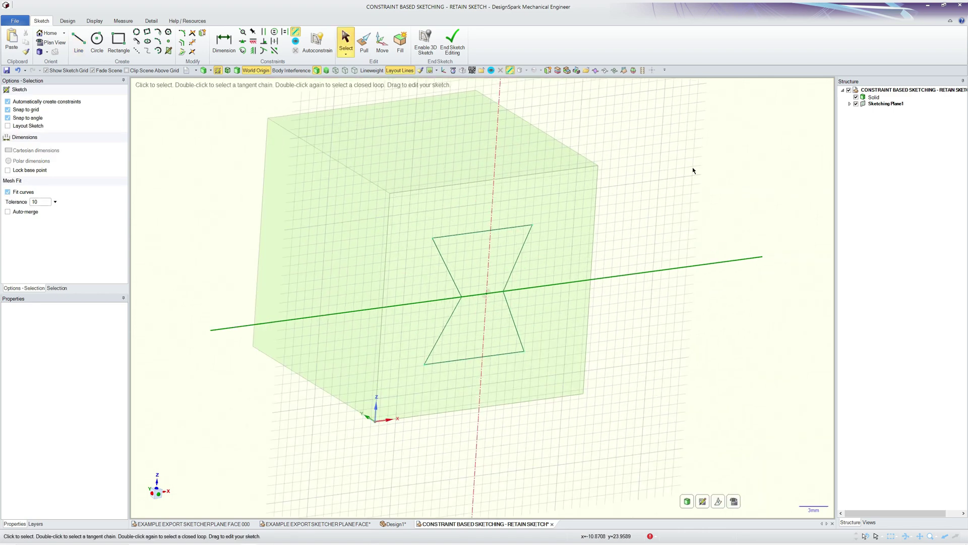
Examine the properties of the hourglass's upper edge and adjacent sloping line for needed constraints.
left_click(509, 228)
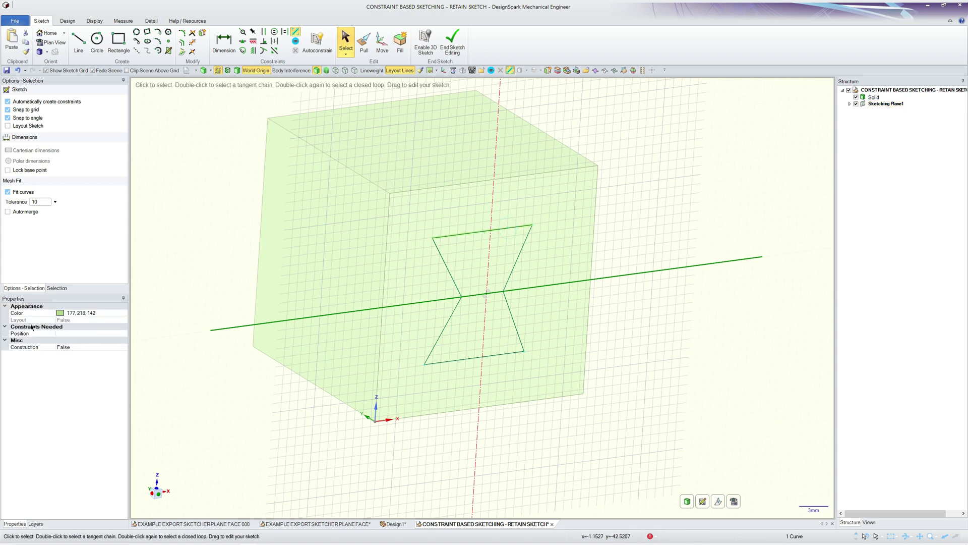
left_click(454, 282)
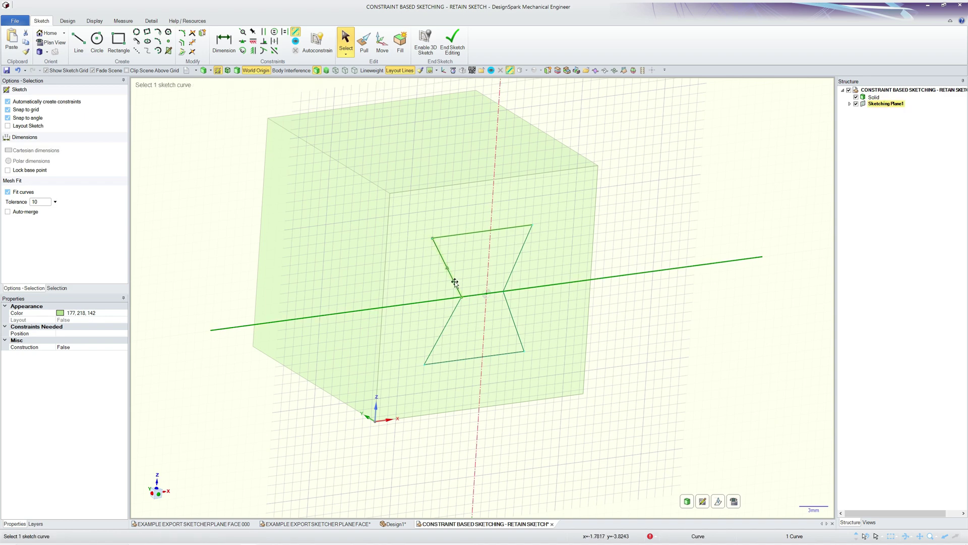
left_click(667, 338)
scroll(666, 336, "down", 3)
scroll(638, 227, "up", 3)
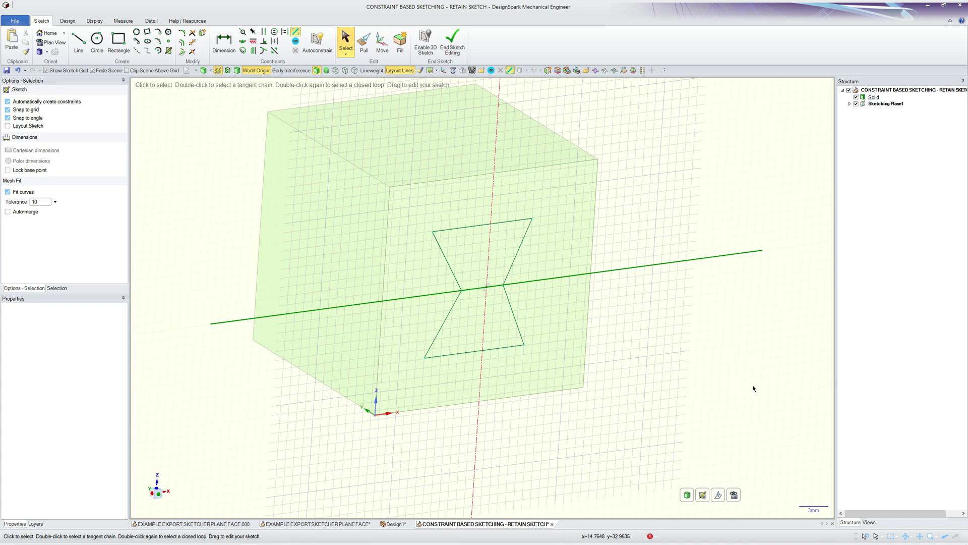
Convert the hourglass sketch to a face in 3D mode and return to the sketch.
key("d")
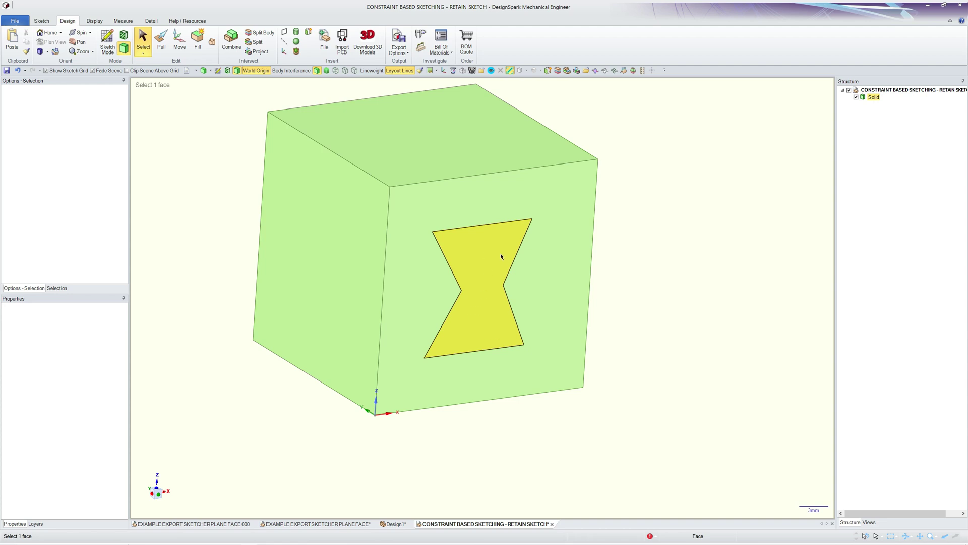
key("k")
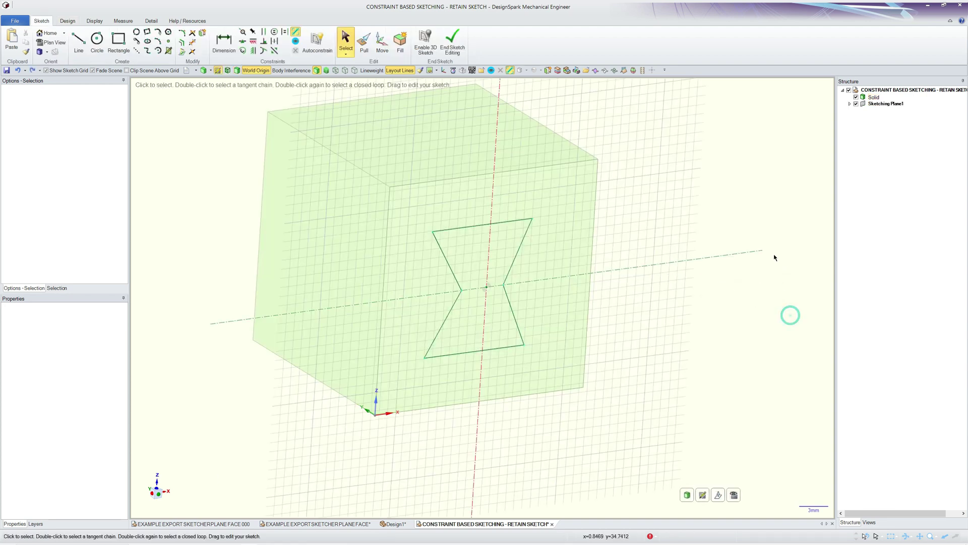
Enable Retain Sketch for Sketch1 under Sketching Plane1 and switch to 3D mode.
left_click(850, 104)
left_click(883, 111)
right_click(883, 111)
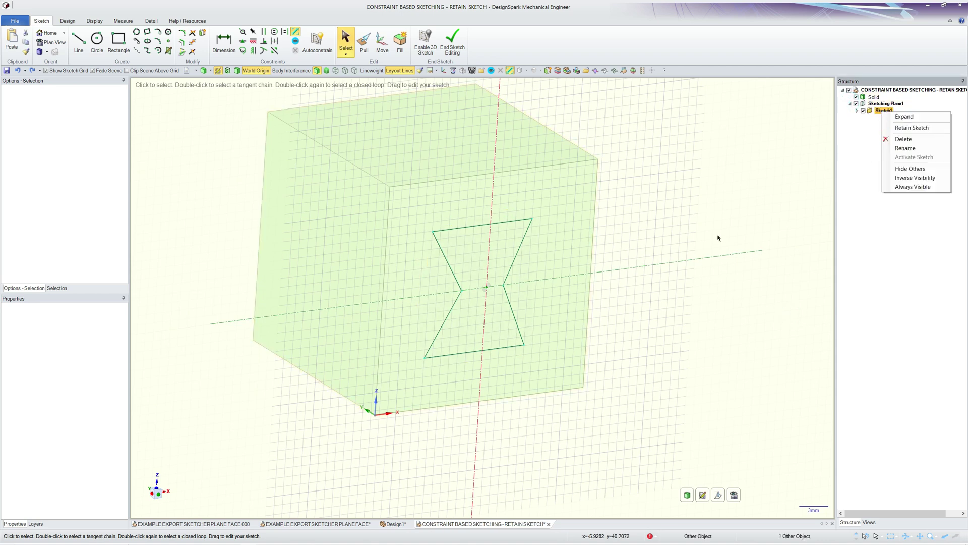
left_click(914, 128)
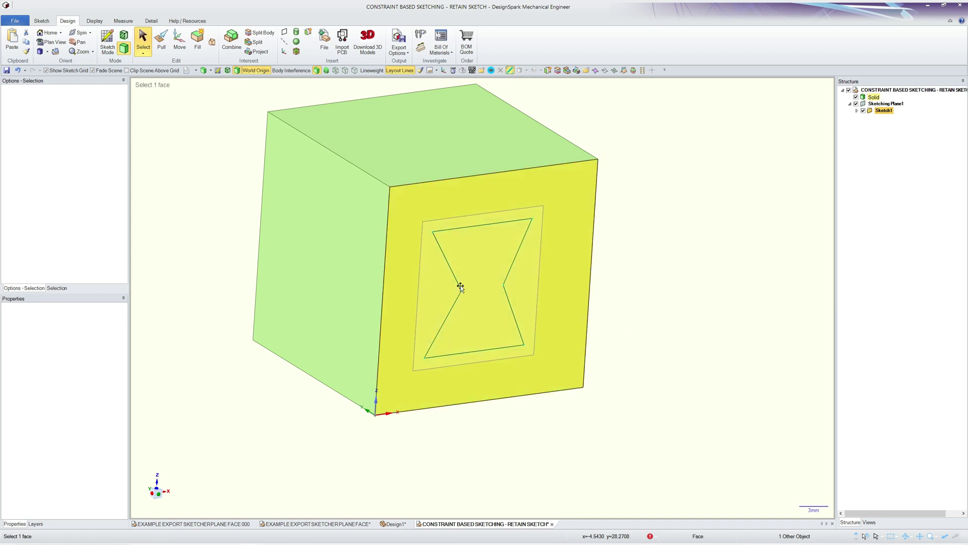
left_click(705, 304)
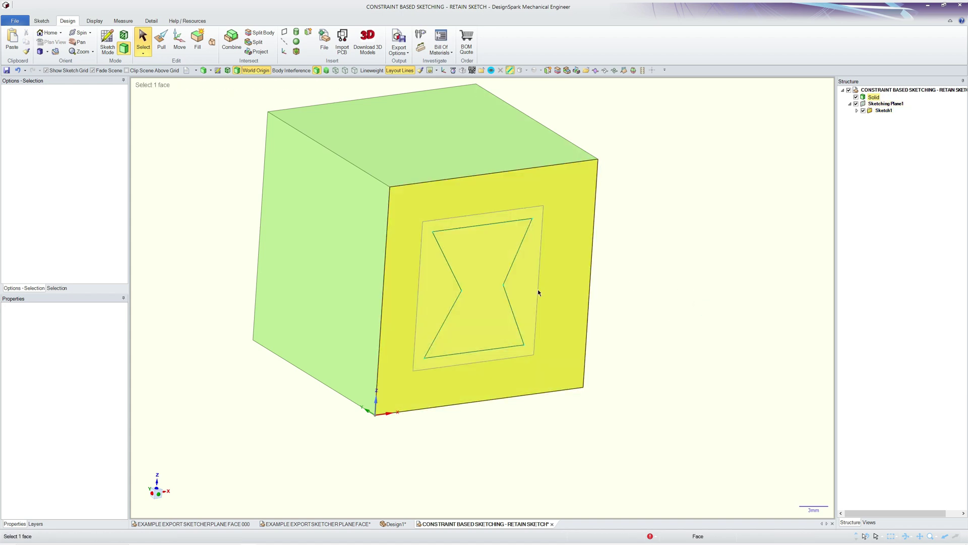
Copy the retained sketching plane sideways across the front face with Move, and undo the copy.
left_click(538, 304)
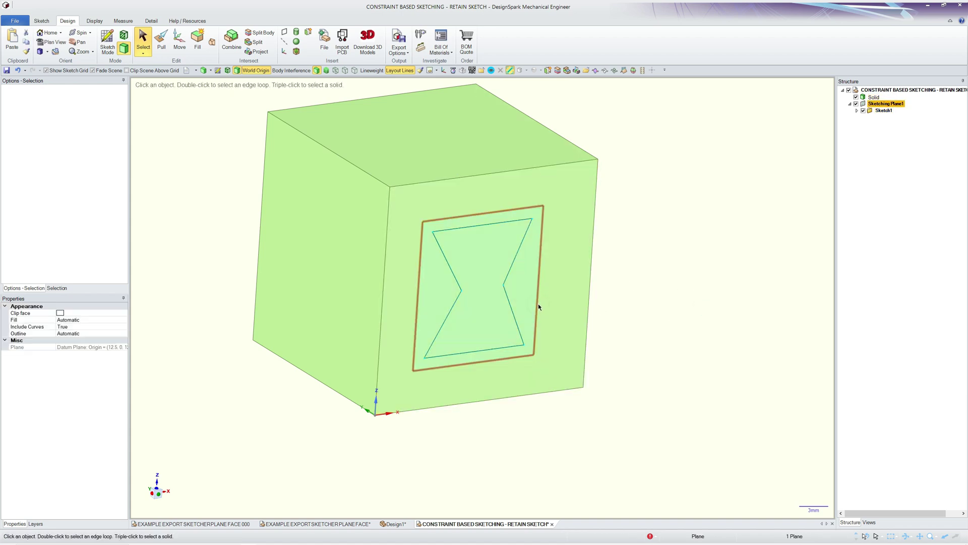
key("m")
left_click_drag(520, 285, 559, 279, "ctrl")
left_click(767, 273)
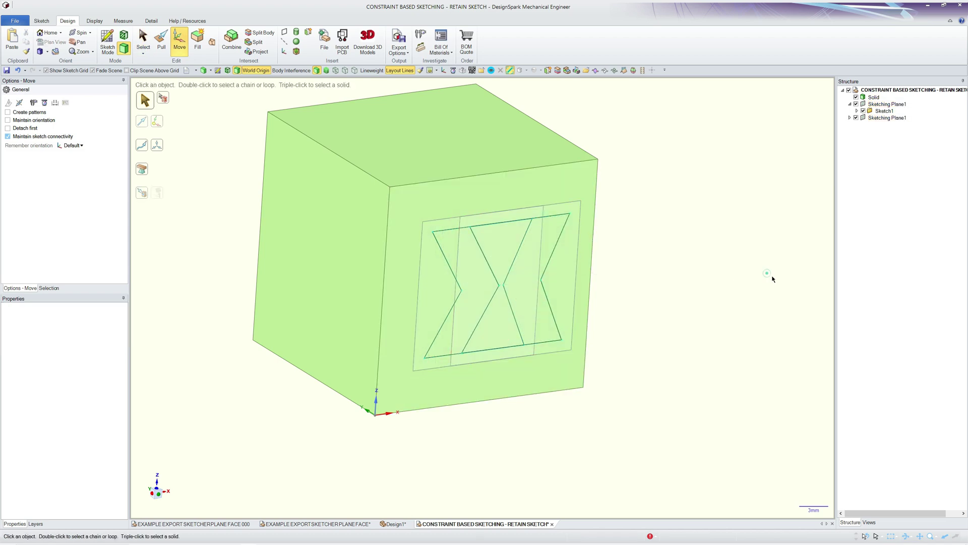
key("ctrl+z")
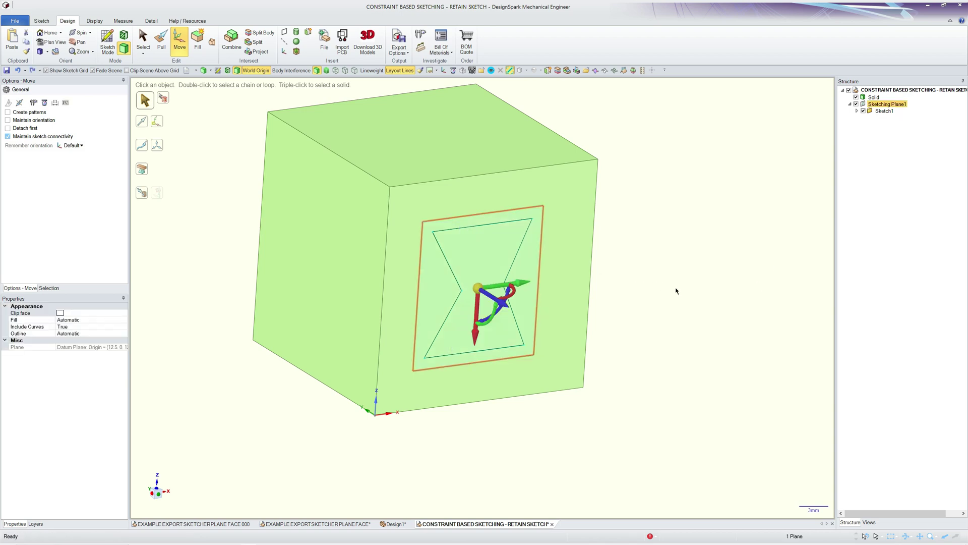
left_click(676, 291)
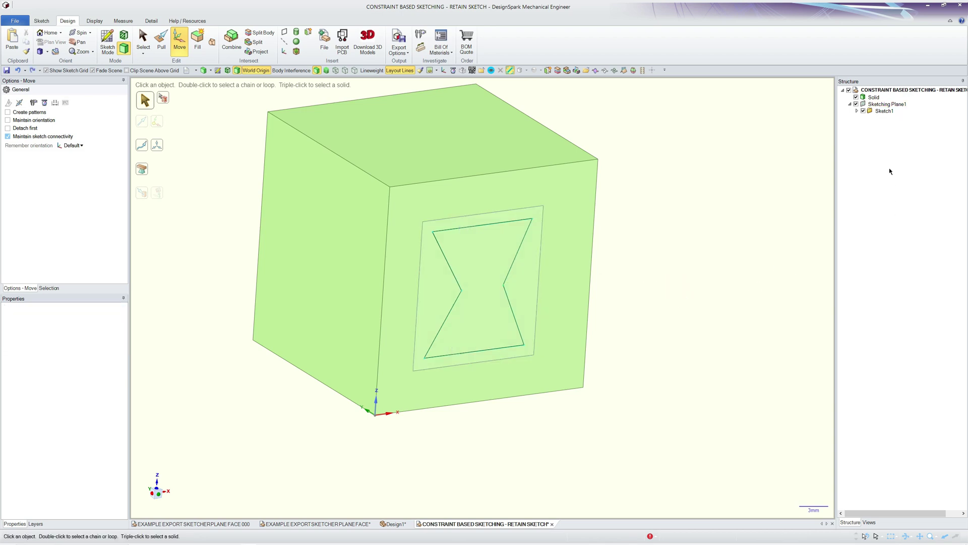
Expand Sketch1 in the structure tree and apply Use for 3D to it.
left_click(857, 111)
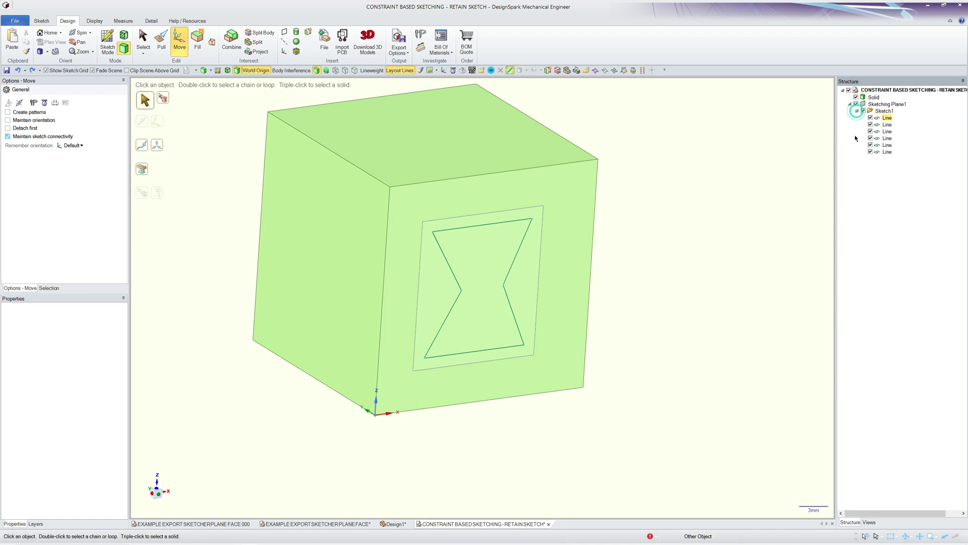
left_click(884, 110)
right_click(882, 112)
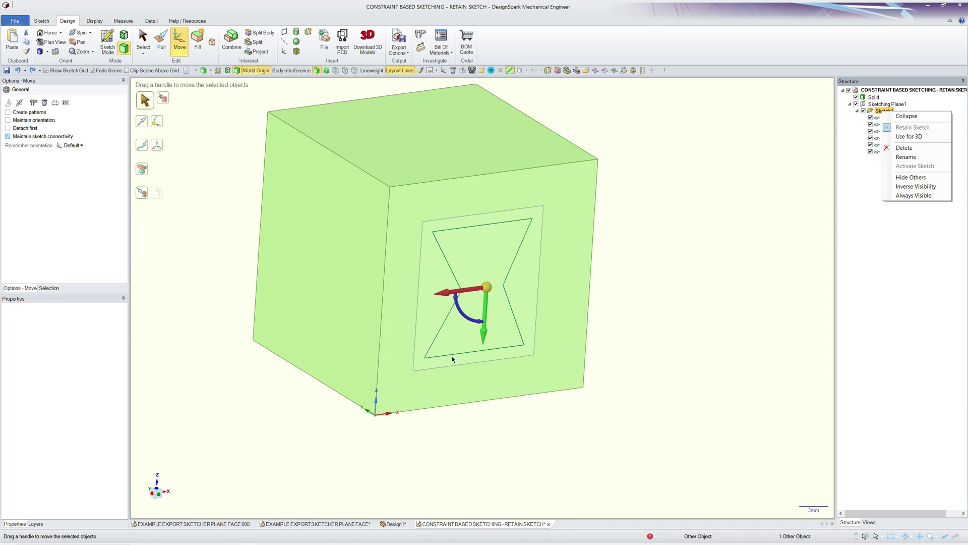
left_click(914, 137)
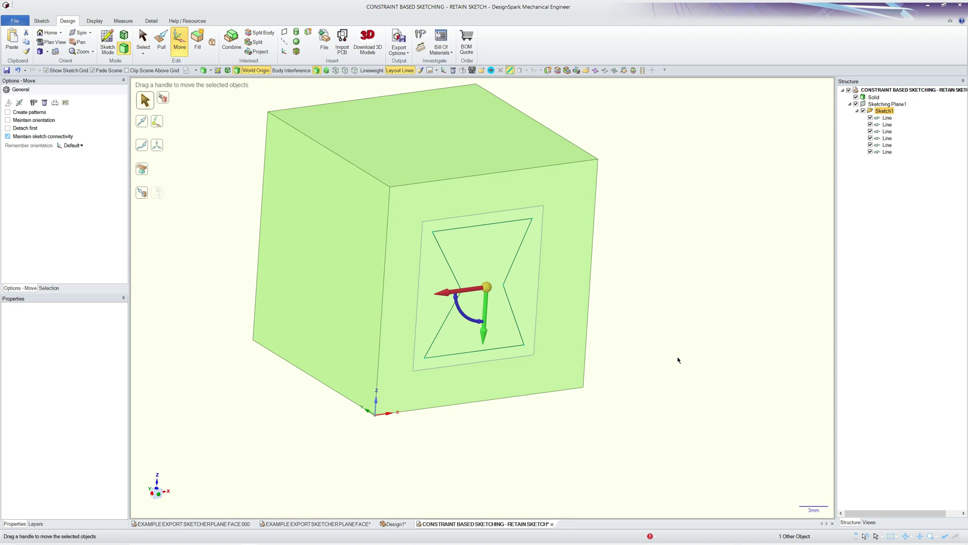
left_click(677, 357)
key("Escape")
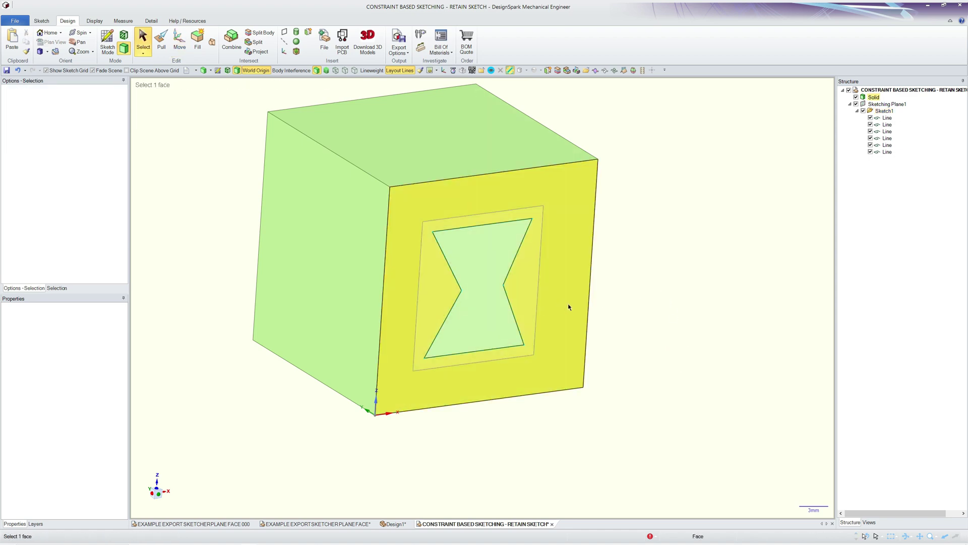
Pull the hourglass face about 1 mm into the block to cut a pocket.
left_click(484, 322)
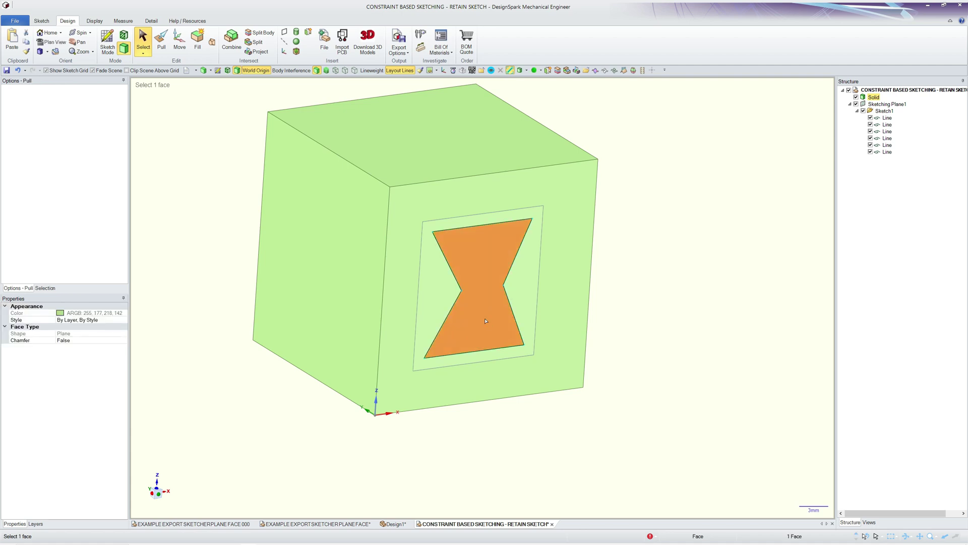
key("p")
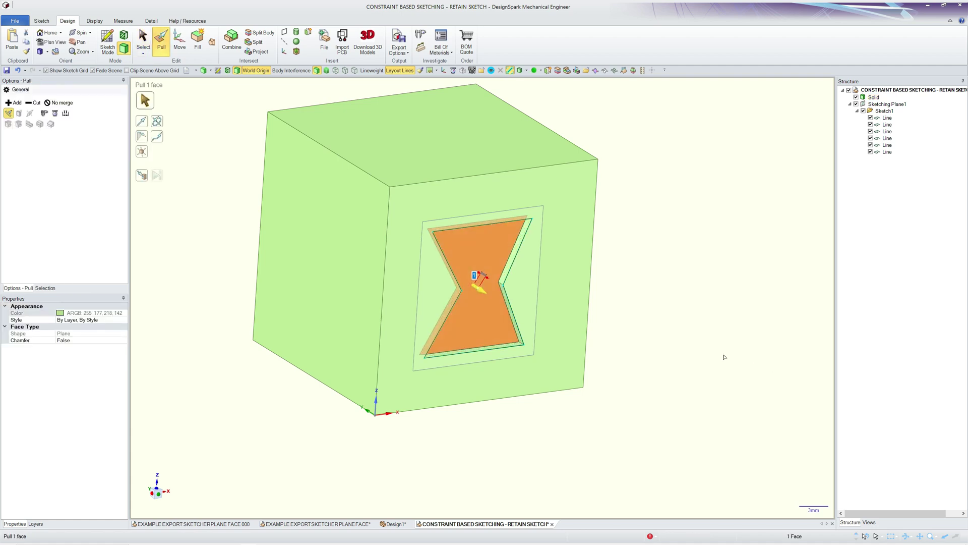
left_click(693, 343)
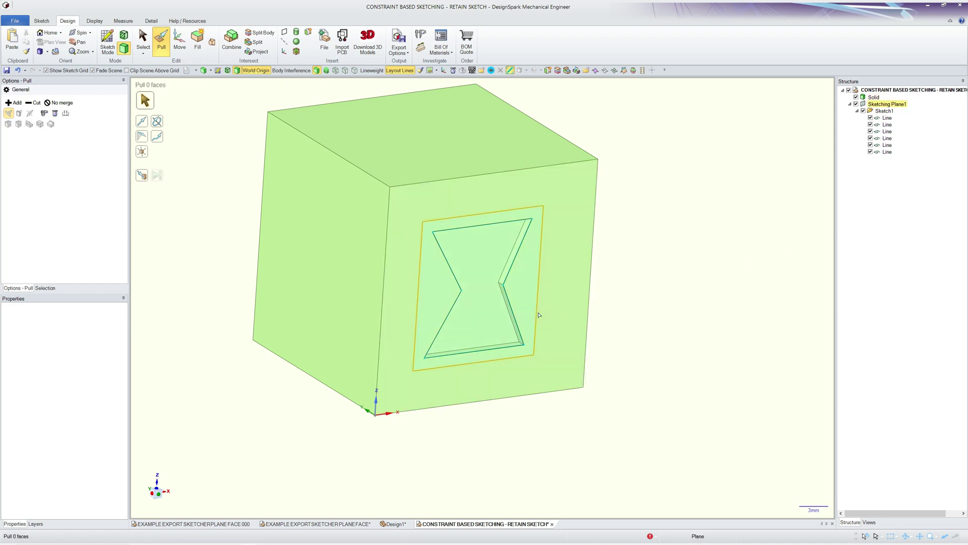
Move the retained sketching plane 3.6 mm sideways along the block's front face, in the positive X direction.
left_click(538, 314)
key("m")
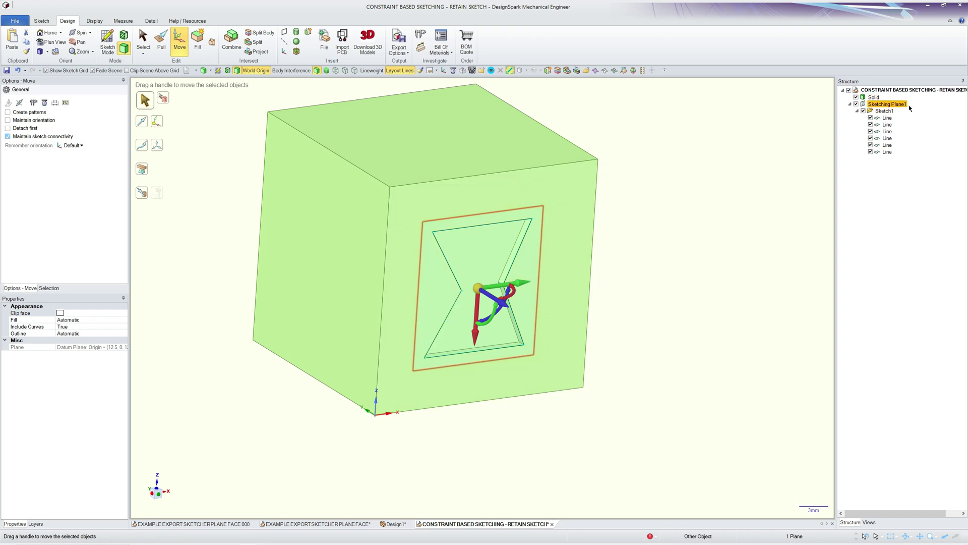
left_click_drag(520, 284, 549, 283)
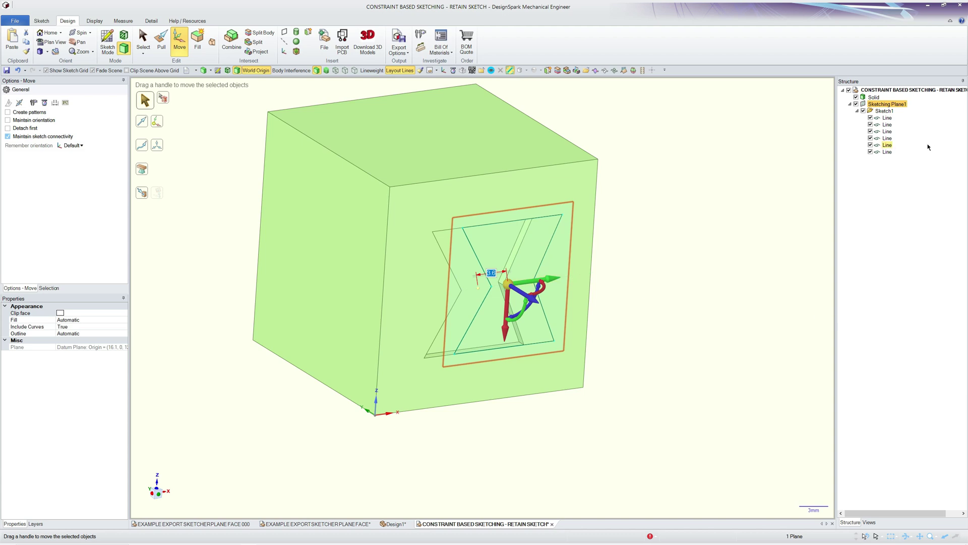
Apply Use for 3D to Sketch1 again at its shifted position.
left_click(886, 111)
right_click(885, 111)
left_click(921, 133)
left_click(730, 338)
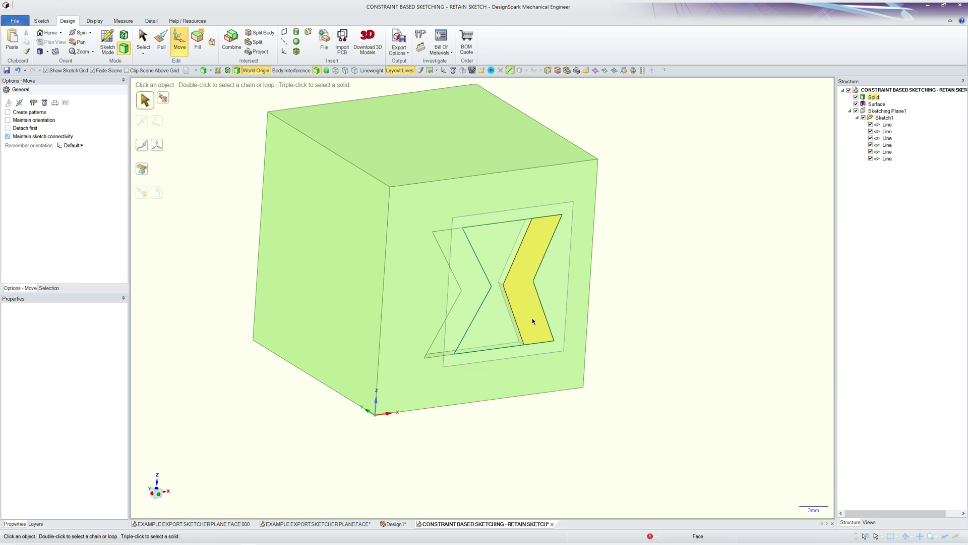
Pull the chevron-shaped face between the pocket and the shifted sketch outward from the block.
left_click(533, 321)
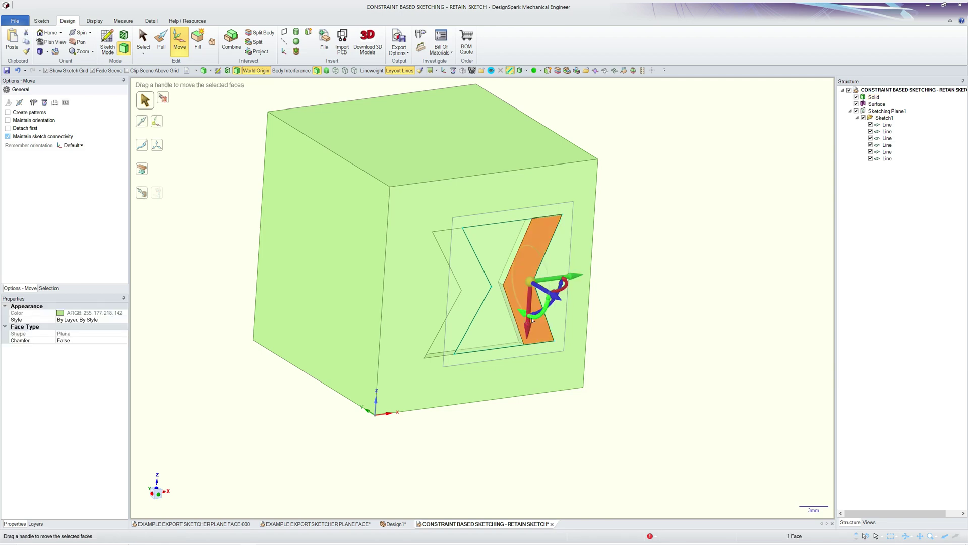
key("p")
left_click_drag(527, 325, 533, 331)
left_click(763, 385)
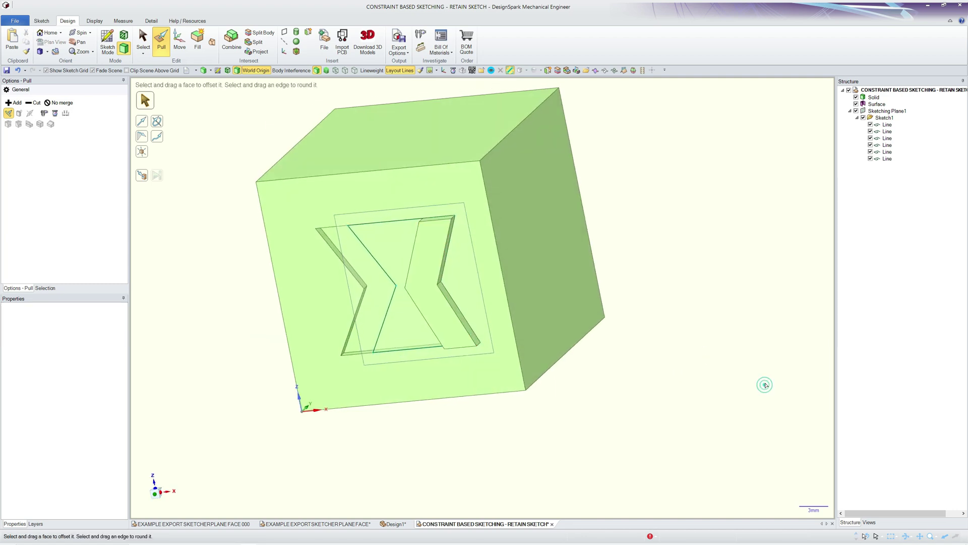
Move the retained sketching plane another 3 mm along the front face in the positive X direction.
left_click(494, 360)
key("m")
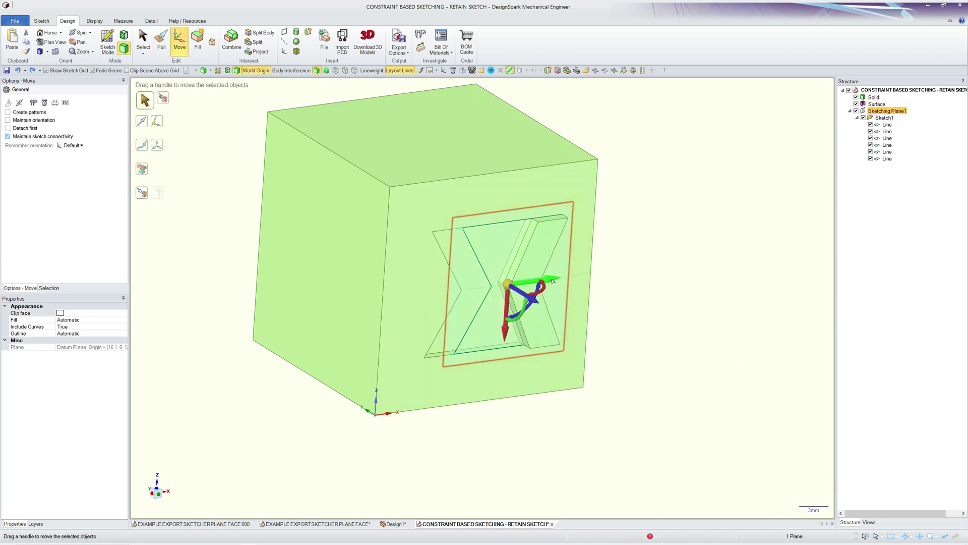
left_click_drag(553, 281, 579, 280)
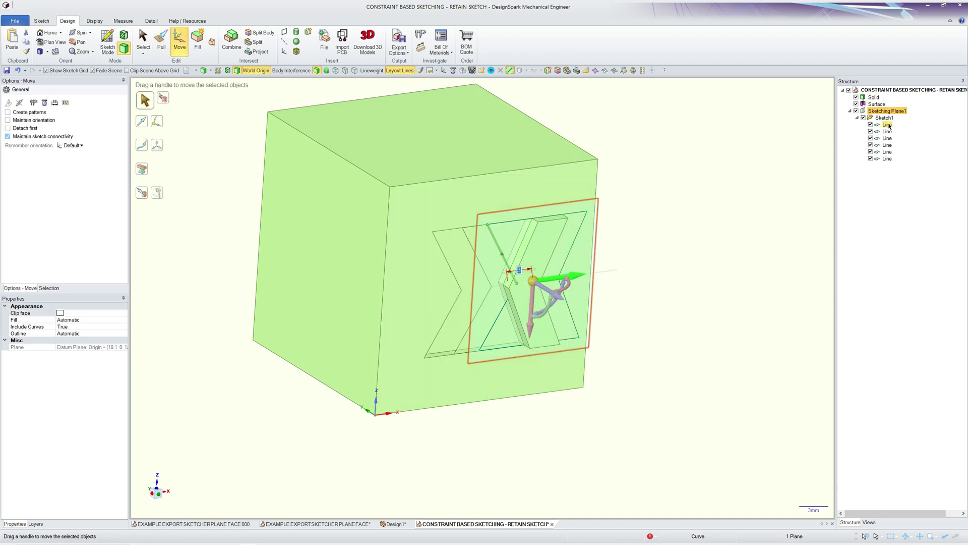
Apply Use for 3D to Sketch1 at the newly shifted position of its sketching plane.
left_click(887, 118)
right_click(889, 118)
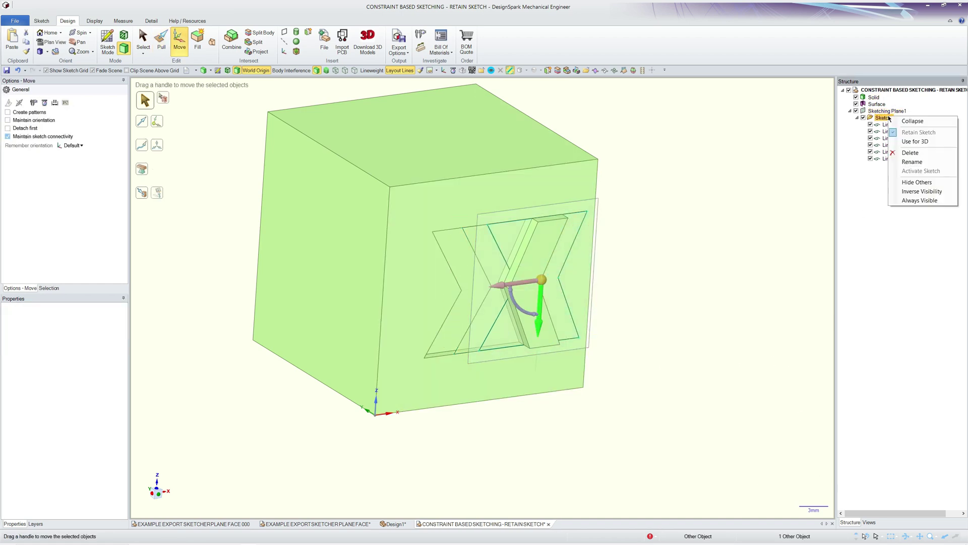
left_click(915, 141)
Use Pull to push the two overlapping hourglass surfaces on the front face into the block, cutting stepped recesses.
middle_click_drag(688, 391, 537, 320)
key("p")
left_click(535, 320)
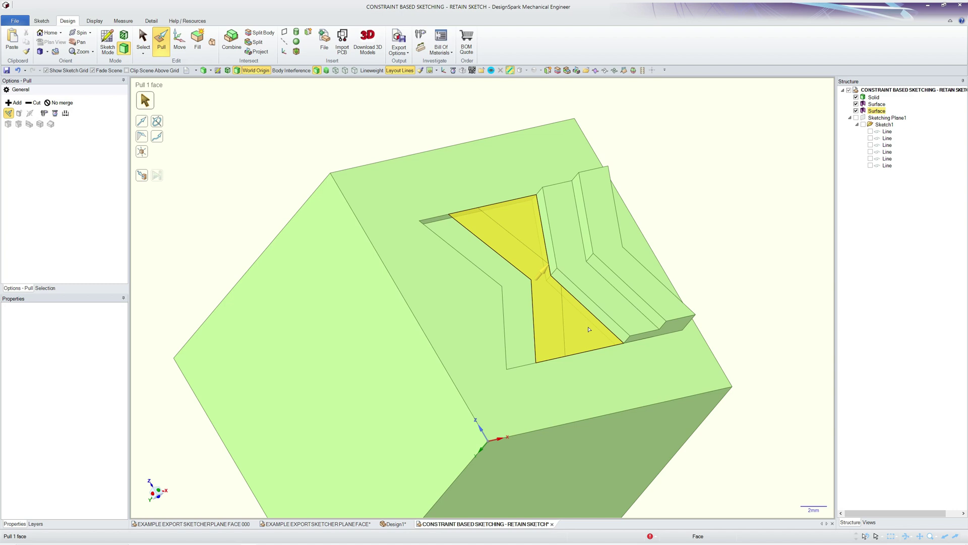
left_click_drag(585, 327, 585, 343)
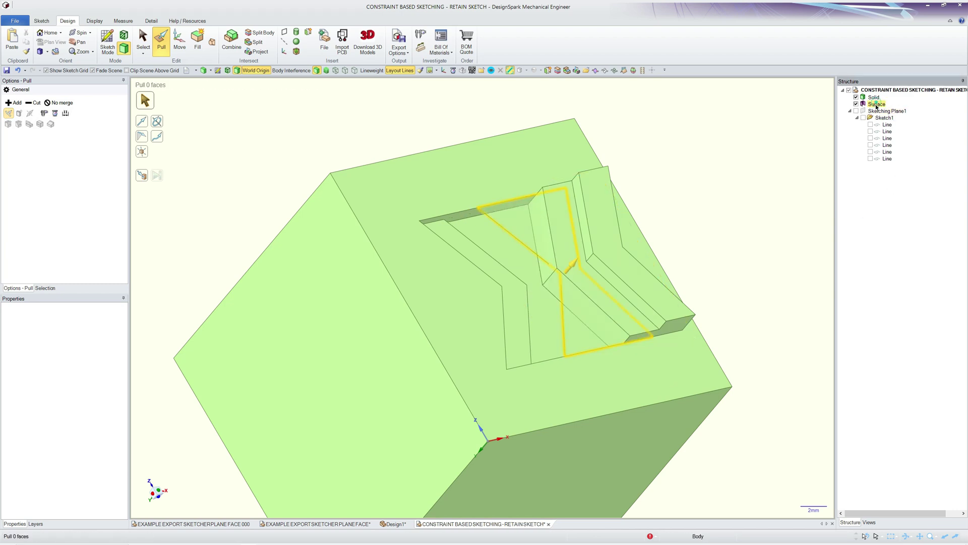
left_click(603, 343)
left_click_drag(586, 335, 576, 349)
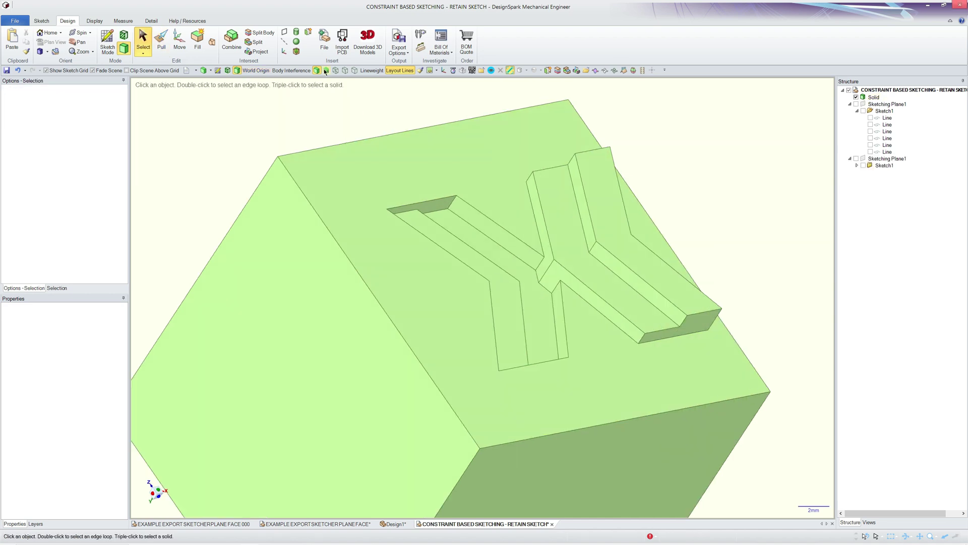
Switch the block's display to the shaded style with soft shadows around the raised and recessed features.
left_click(326, 70)
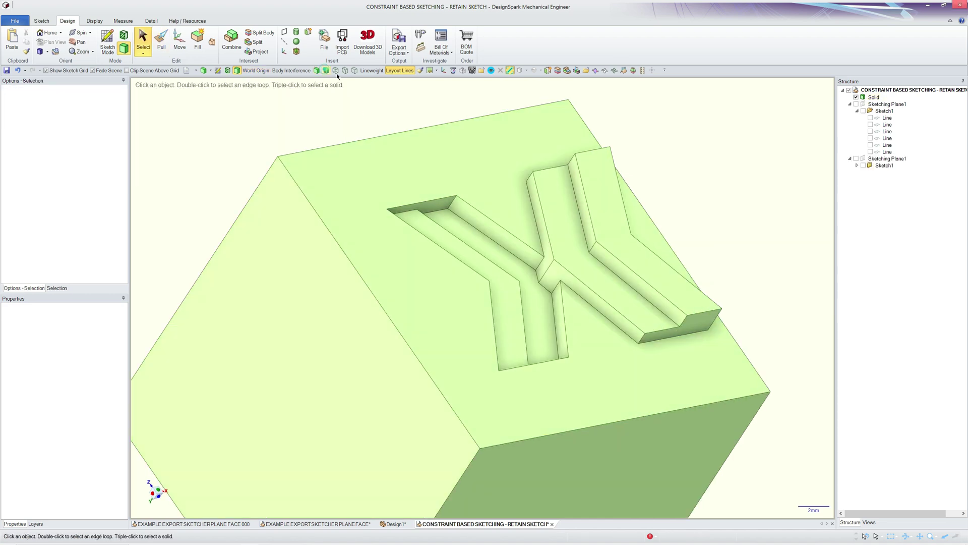
scroll(739, 205, "down", 2)
middle_click_drag(739, 204, 739, 203)
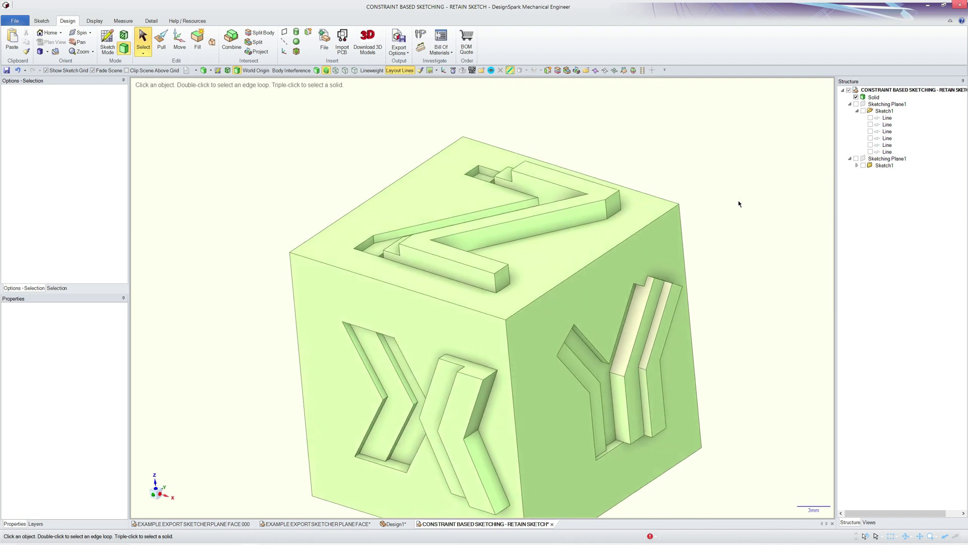